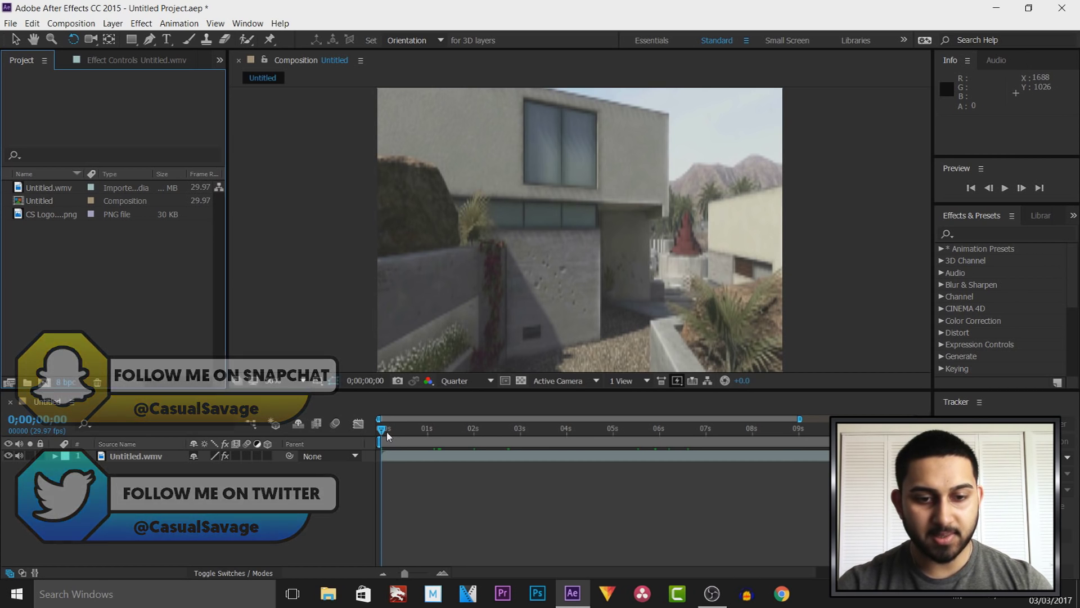
Scrub the gameplay footage, select the Untitled.wmv layer and return near frame 9.
drag(383, 433, 582, 487)
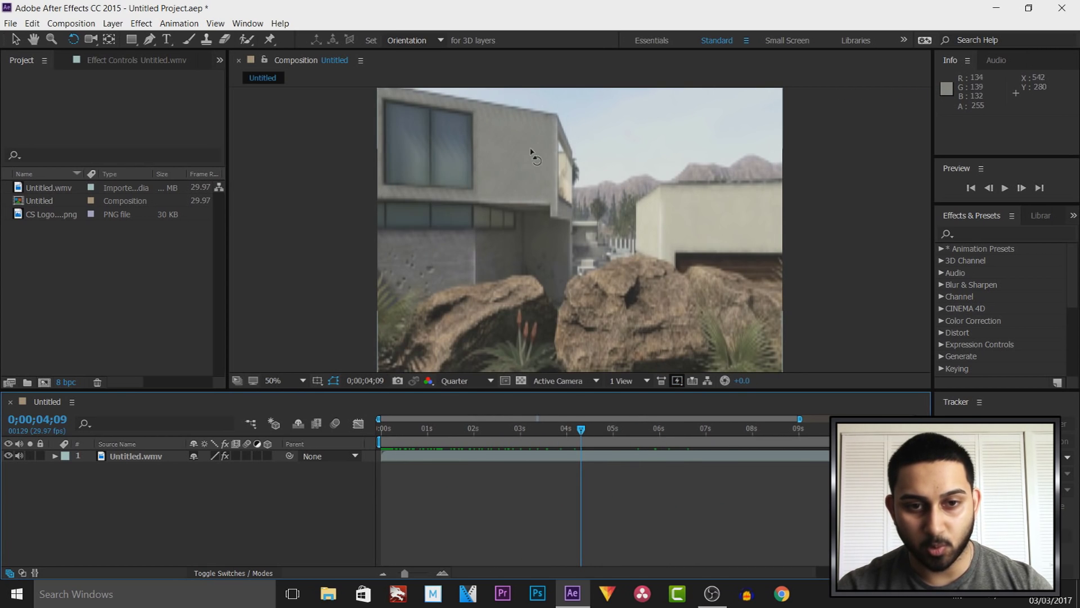
key(v)
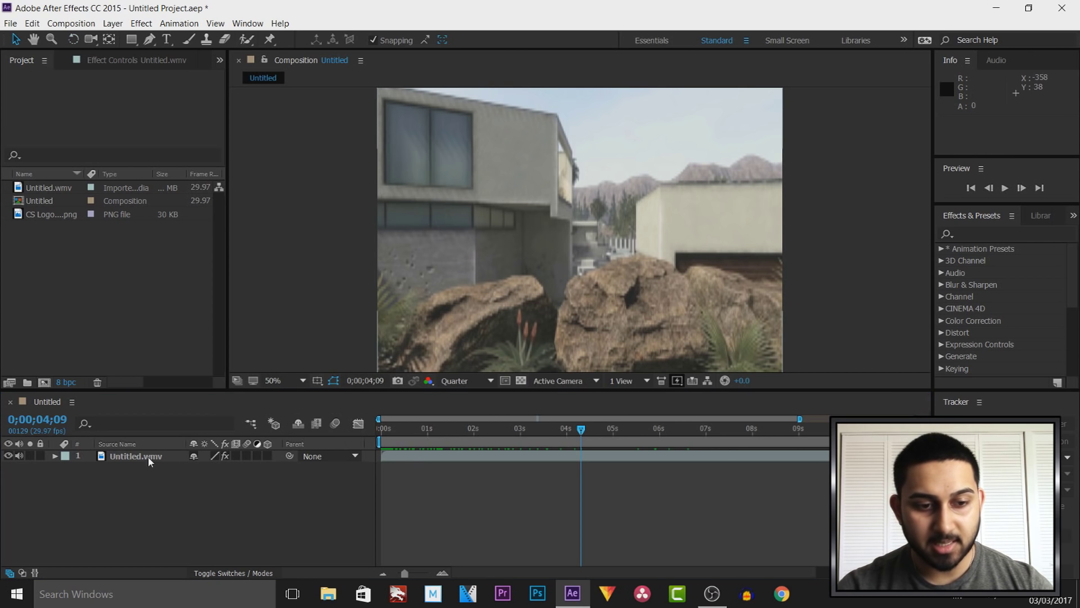
click(134, 457)
drag(585, 431, 395, 429)
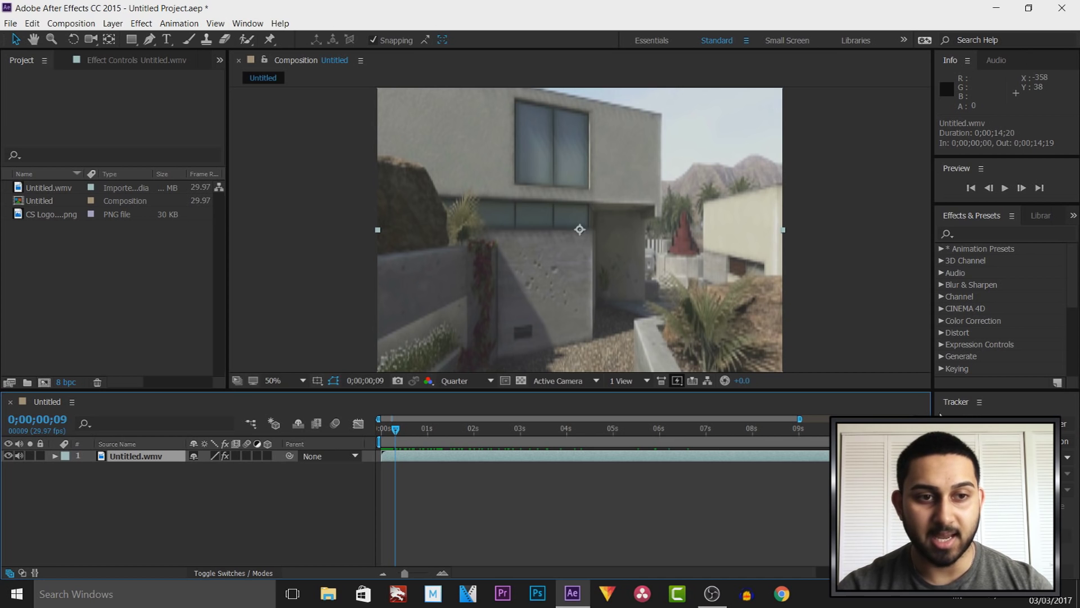
Show the Tracker panel from the Window menu and reselect the gameplay layer.
click(236, 26)
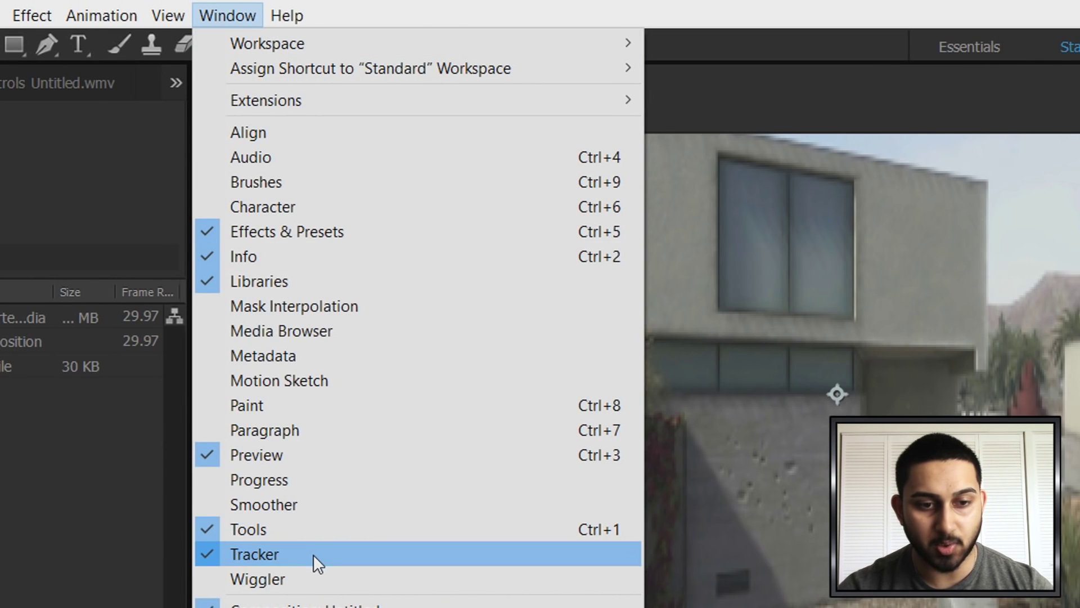
click(313, 555)
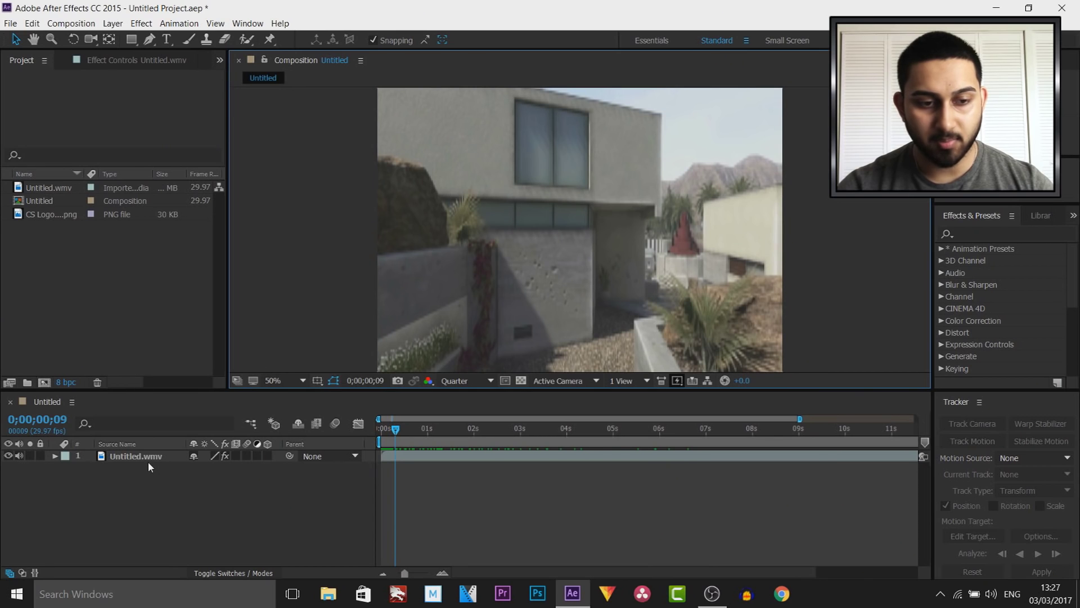
click(149, 461)
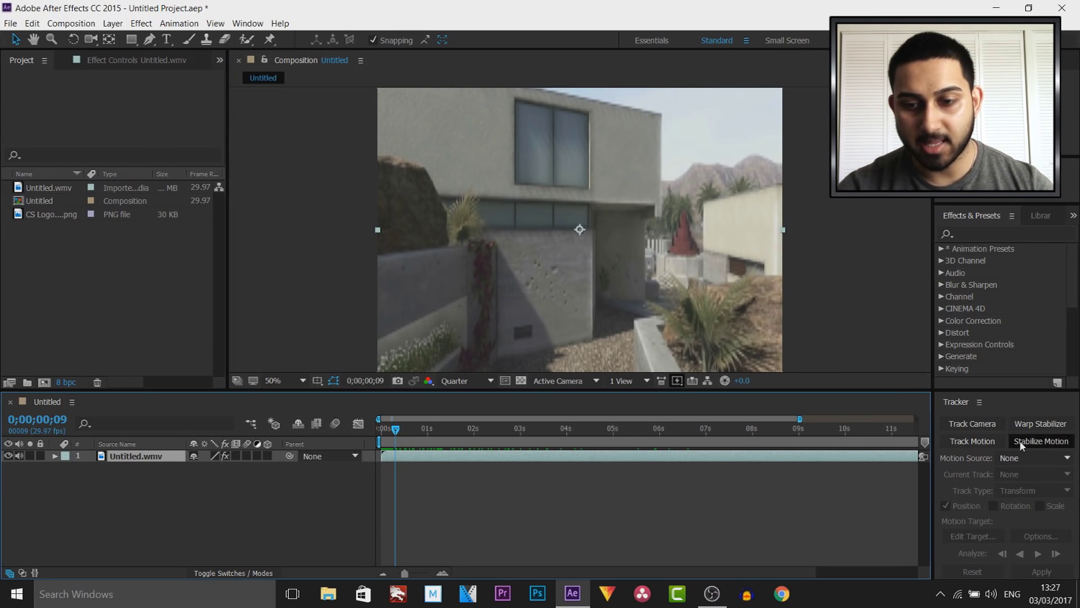
Run Track Camera on the gameplay clip and scrub the solved track points.
click(995, 425)
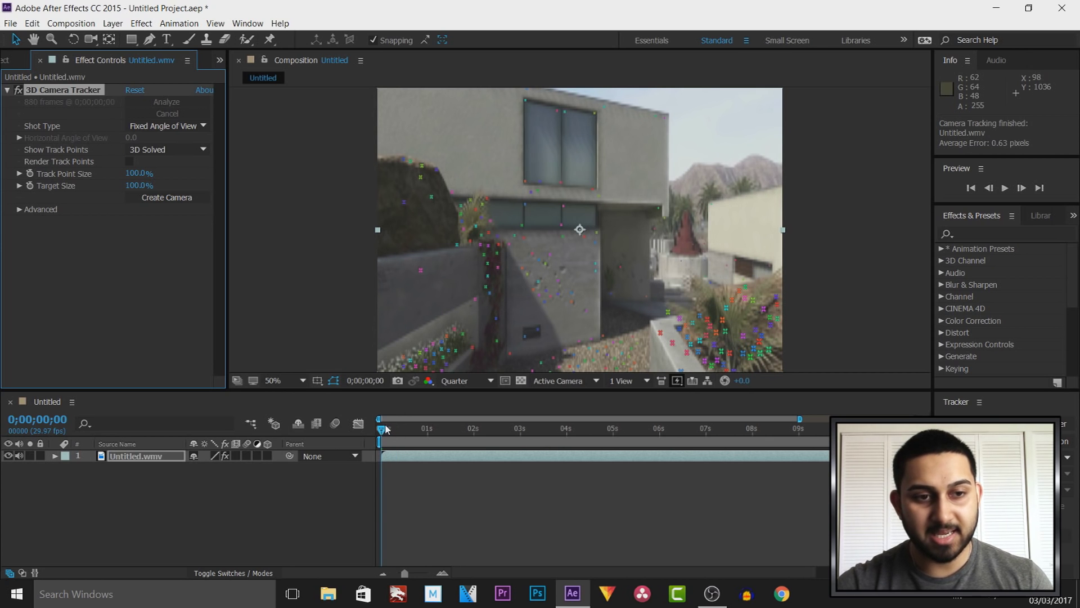
drag(385, 428, 577, 445)
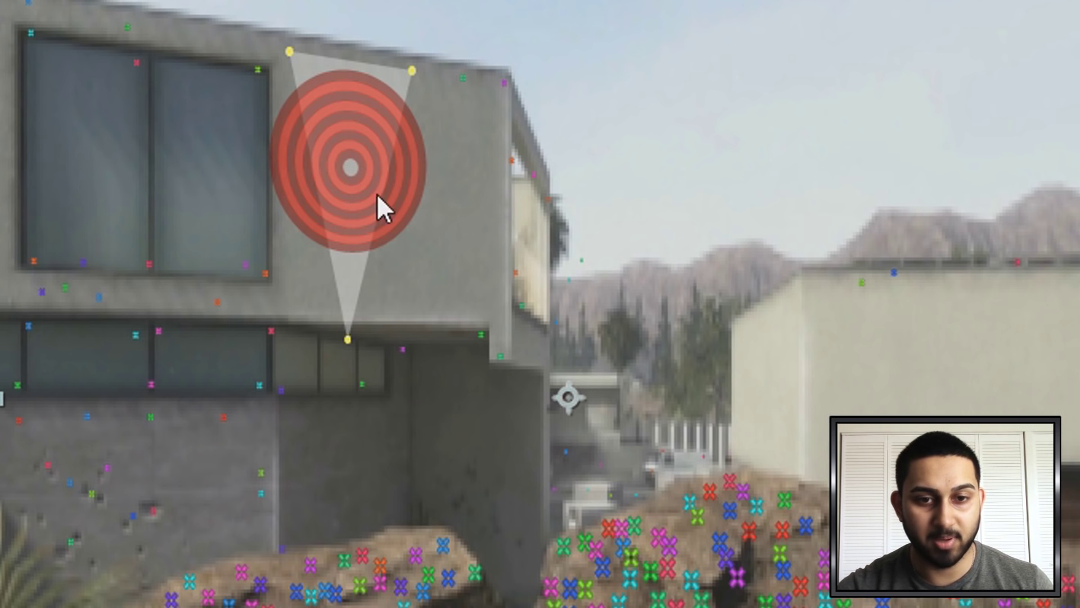
Create a null and camera from the upper-wall target, then select Track Null 1.
right_click(349, 155)
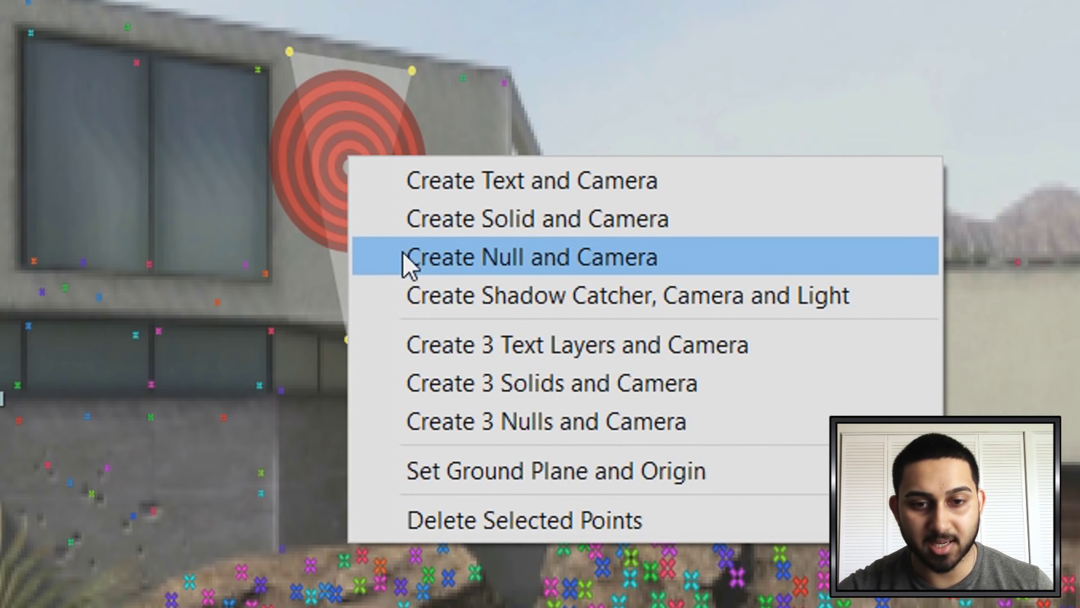
click(499, 259)
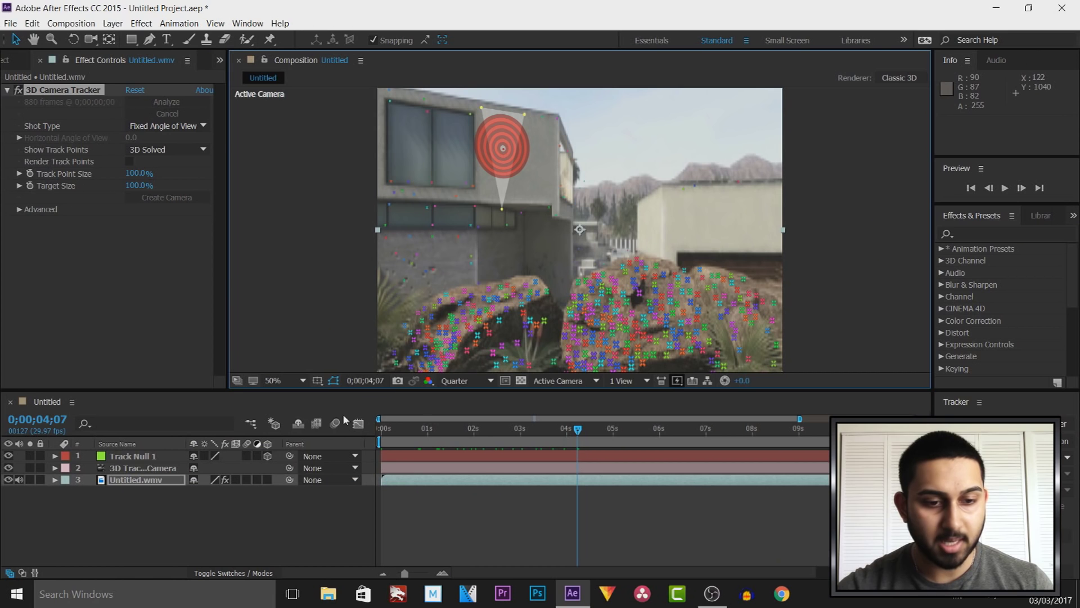
click(140, 460)
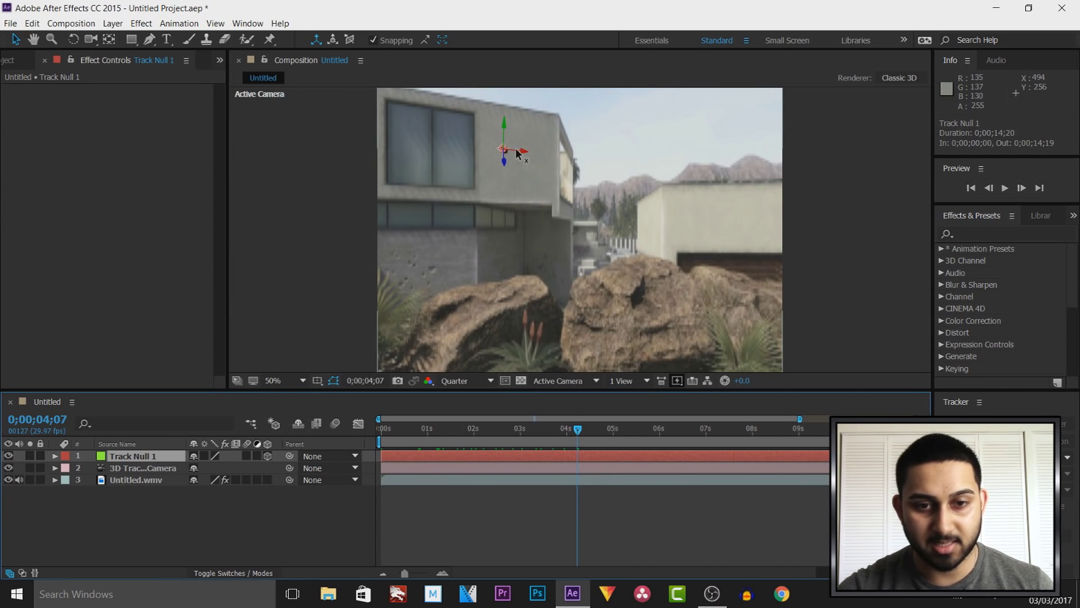
Scrub to check Track Null 1 follows the wall, then select CS Logo PNG.png in the Project panel.
drag(575, 437, 433, 431)
click(10, 62)
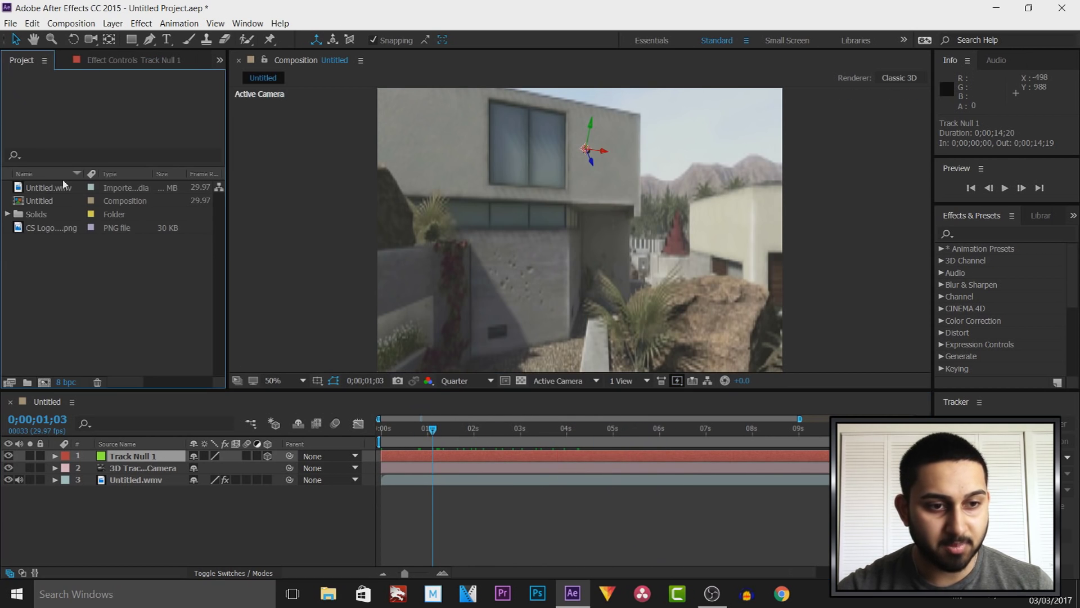
click(58, 232)
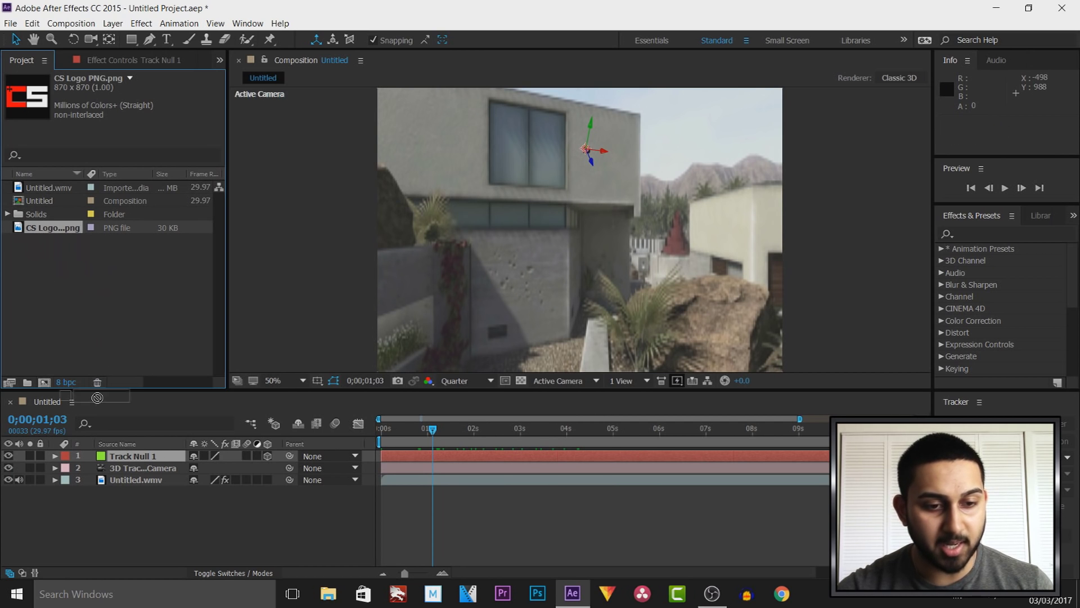
Add CS Logo PNG.png as the top layer, shrink it, make it 3D and parent it to Track Null 1.
drag(117, 439, 132, 457)
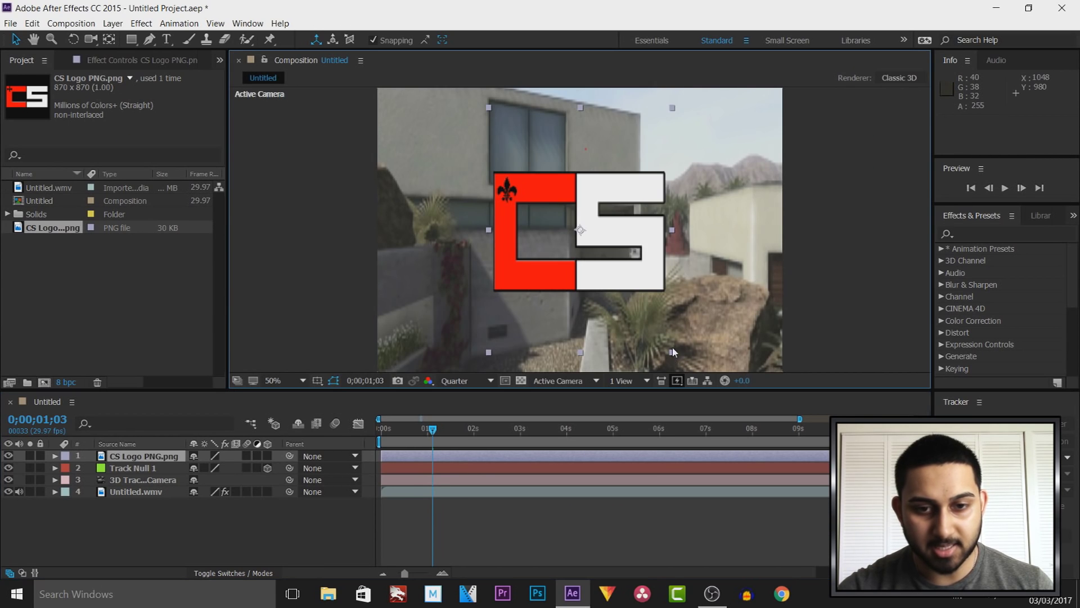
drag(673, 347, 609, 261)
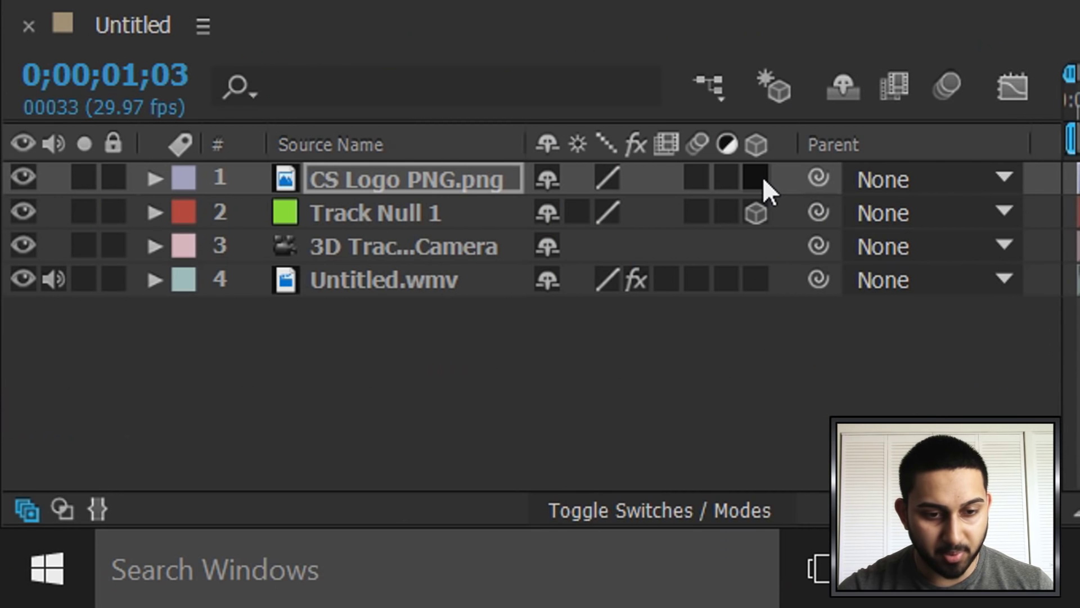
click(756, 177)
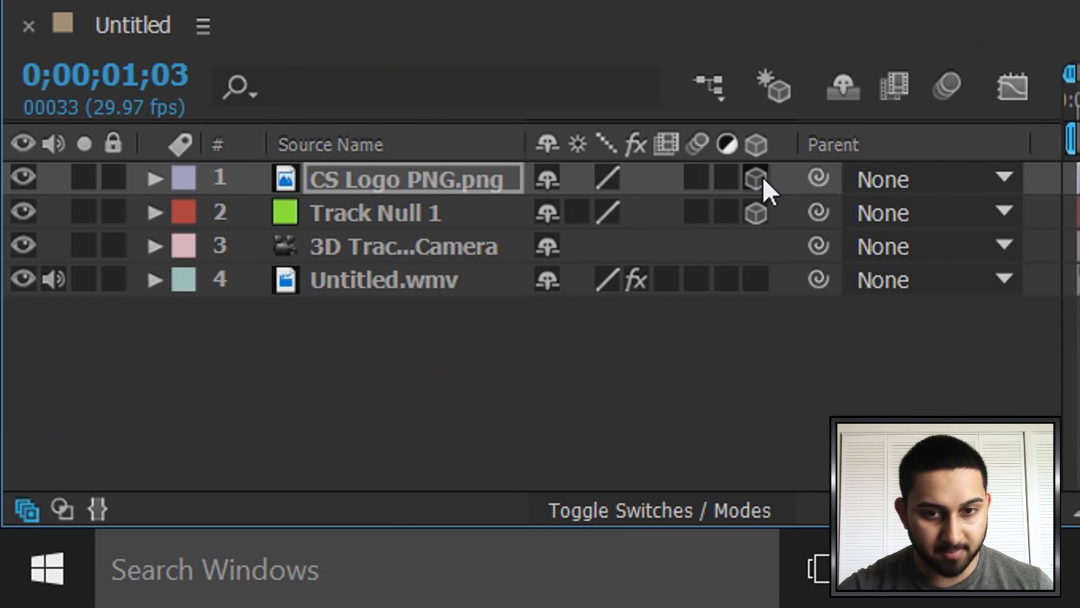
drag(819, 180, 409, 216)
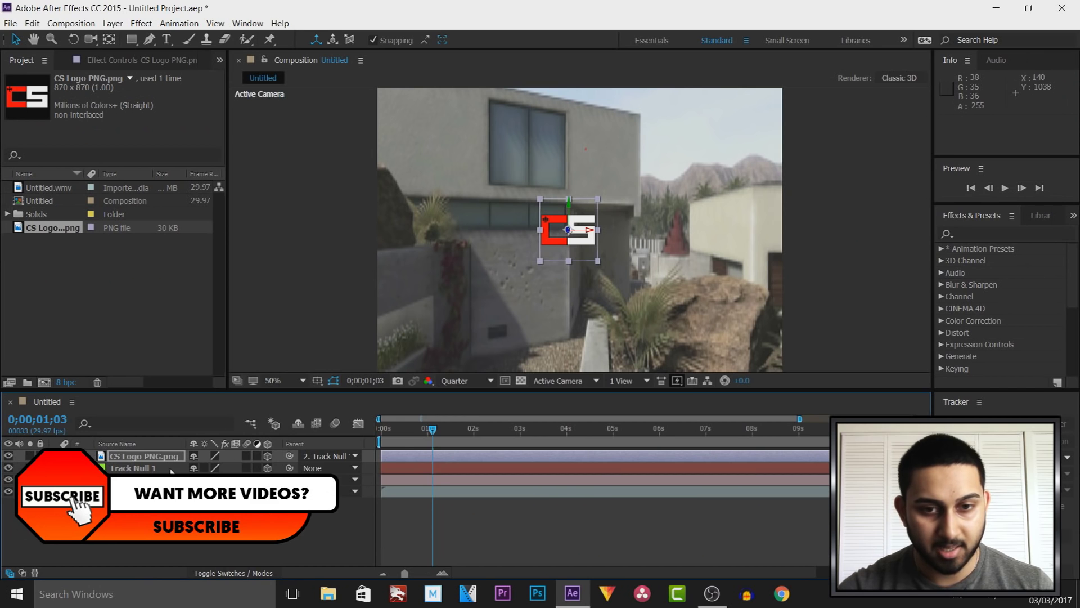
Move the logo onto the upper wall, scale it to 135%, 117% and preview playback.
mouse_move(432, 430)
mouse_down()
mouse_move(523, 433)
mouse_move(448, 432)
mouse_up()
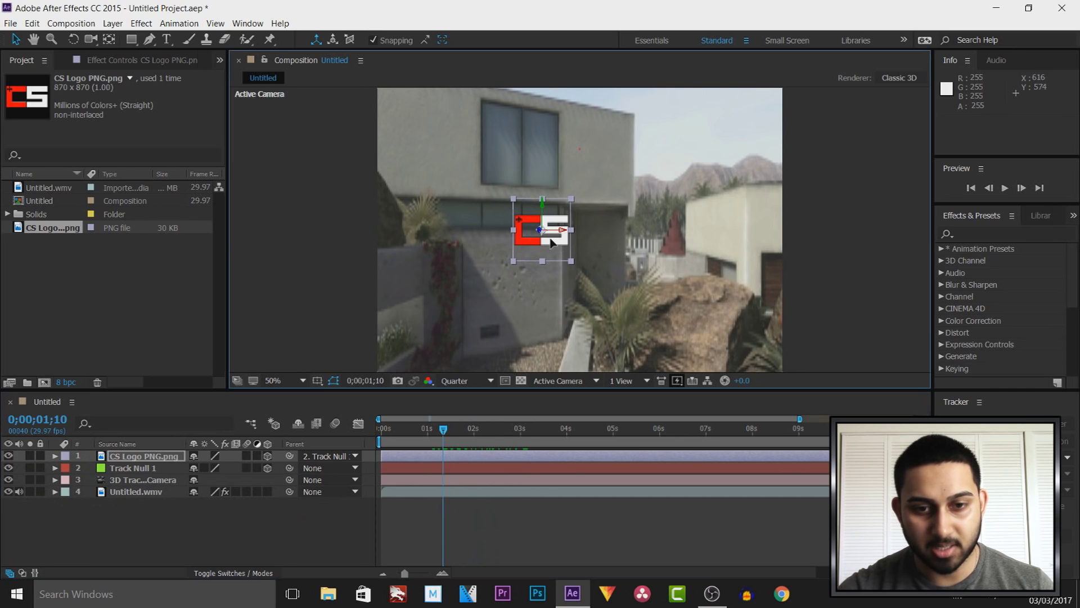
drag(560, 251, 601, 163)
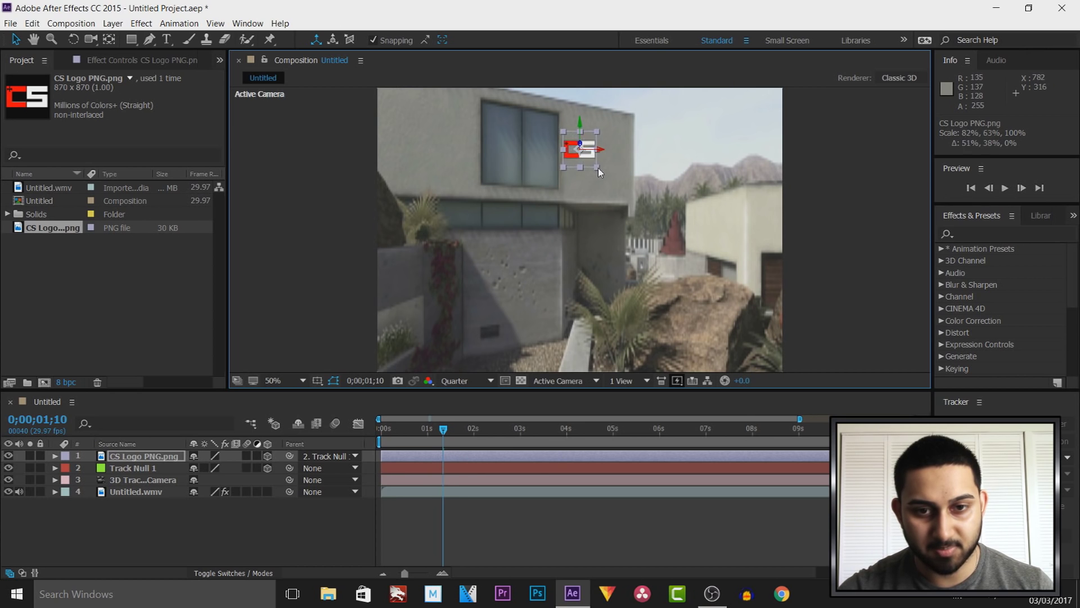
drag(605, 178, 611, 185)
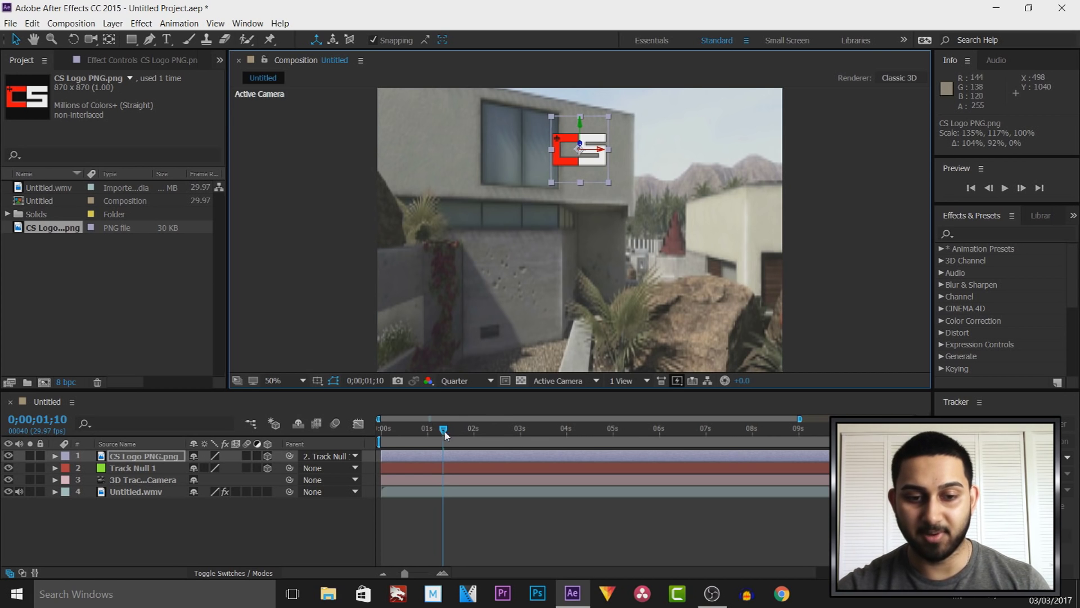
drag(436, 437, 596, 452)
key(space)
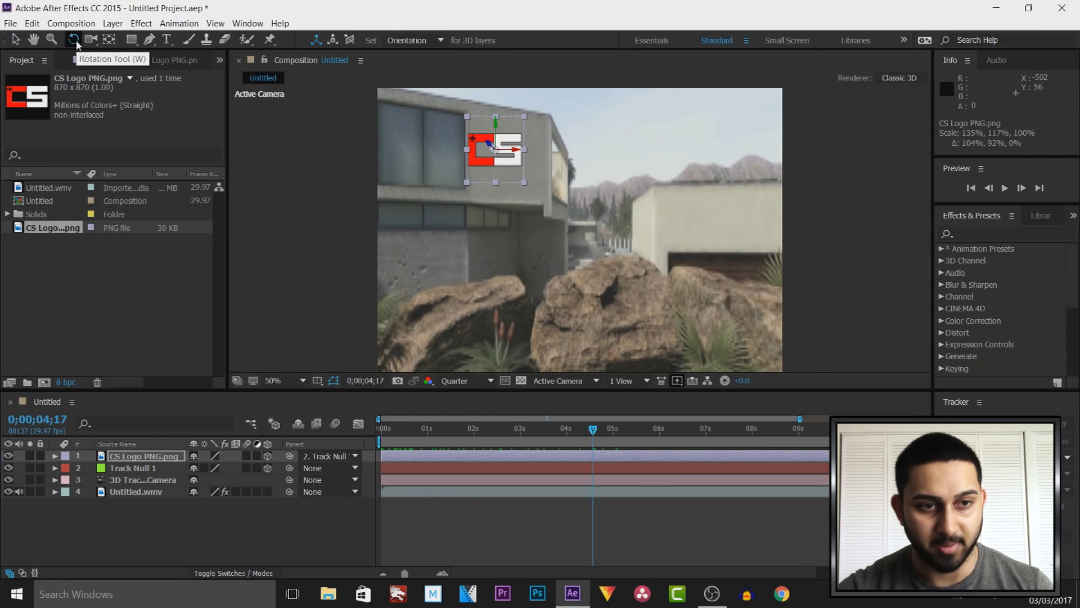
Rotate the logo to 319°, 4°, 0° so it lies flat against the wall.
click(348, 190)
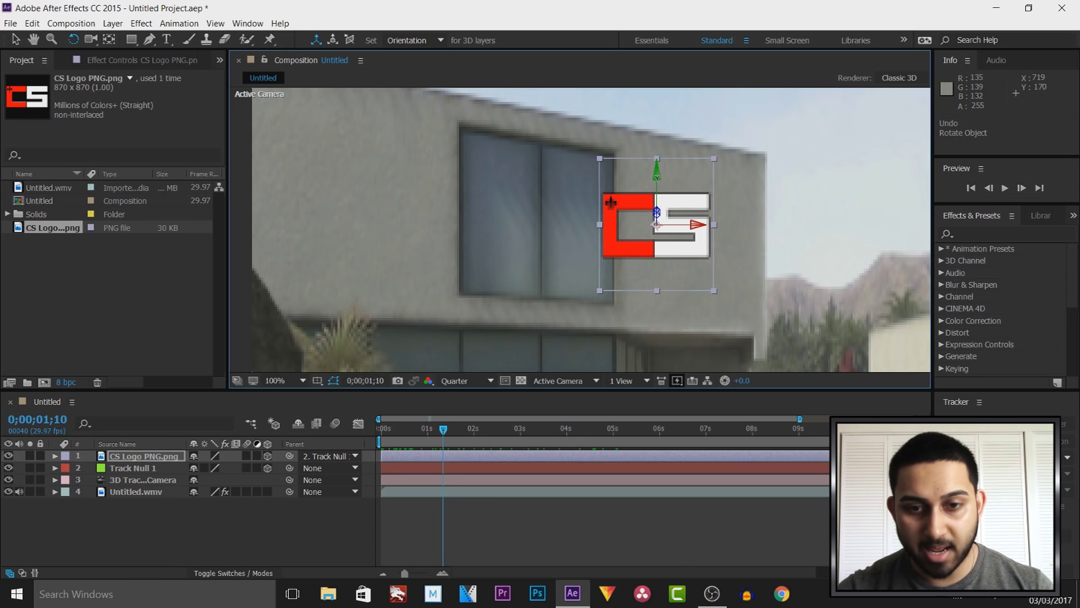
drag(611, 203, 612, 197)
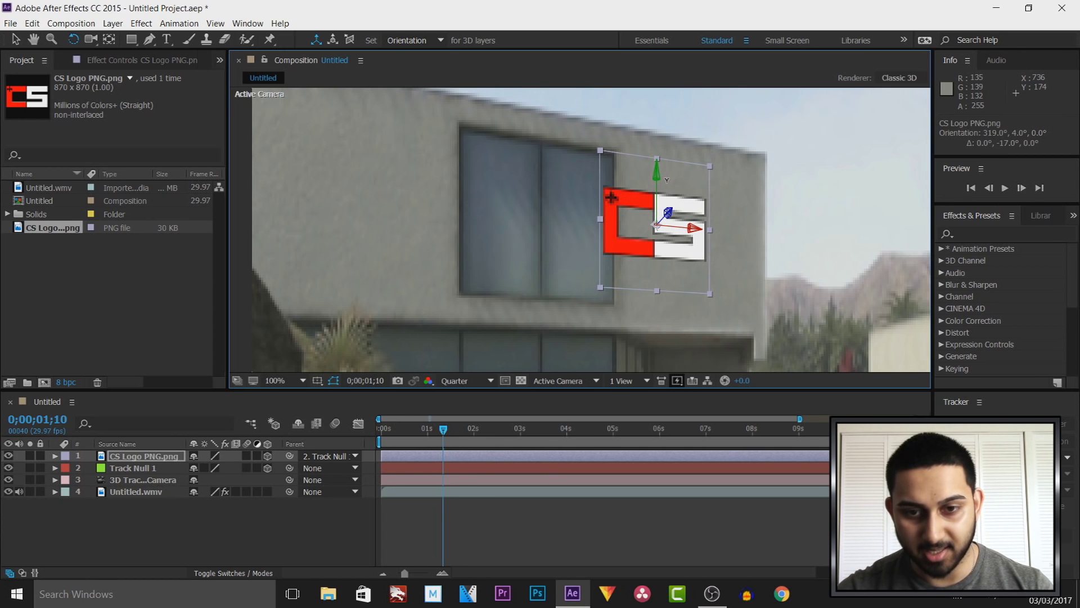
scroll(619, 264, down, 5)
scroll(619, 263, up, 3)
scroll(619, 264, down, 2)
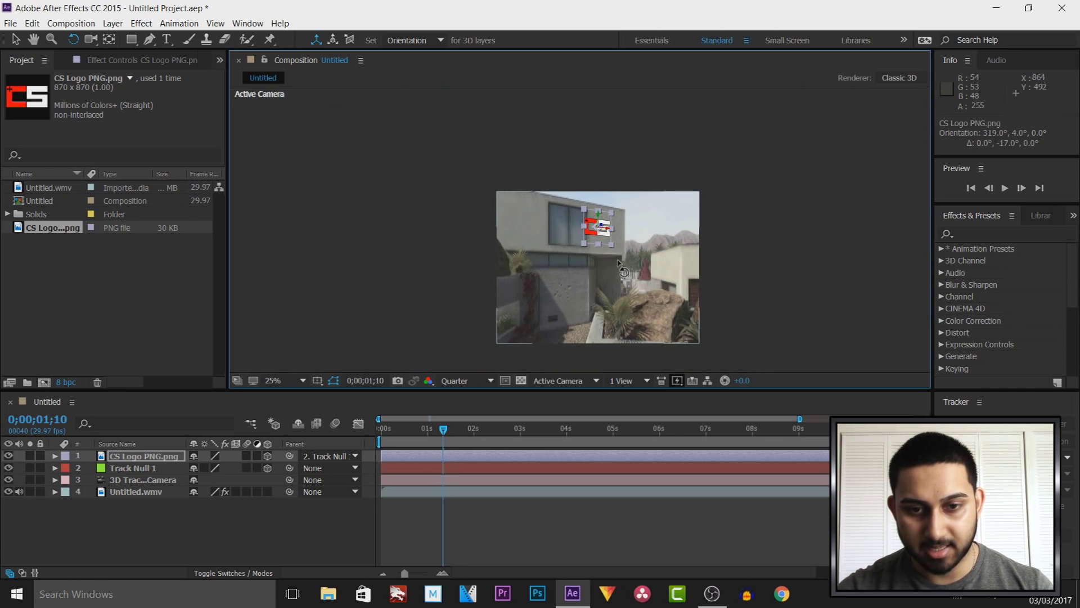
click(14, 41)
click(397, 257)
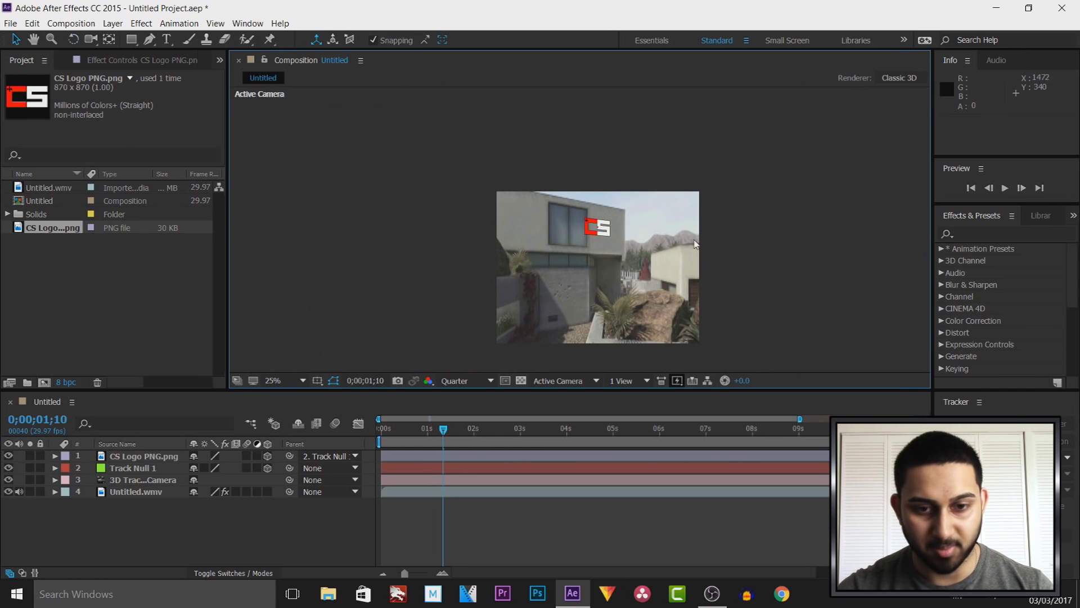
drag(442, 431, 709, 449)
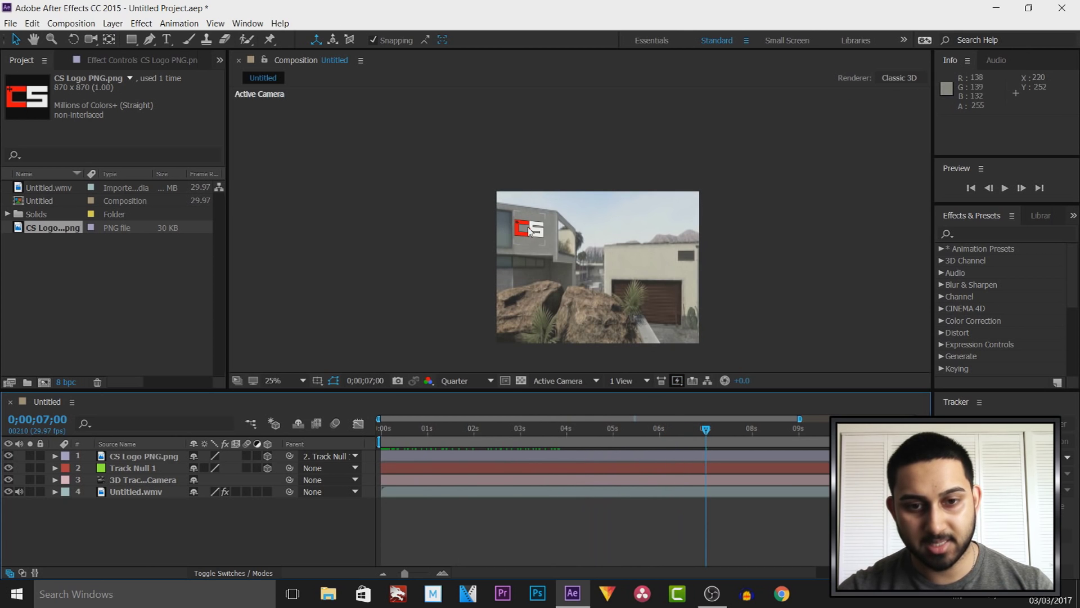
drag(708, 431, 863, 431)
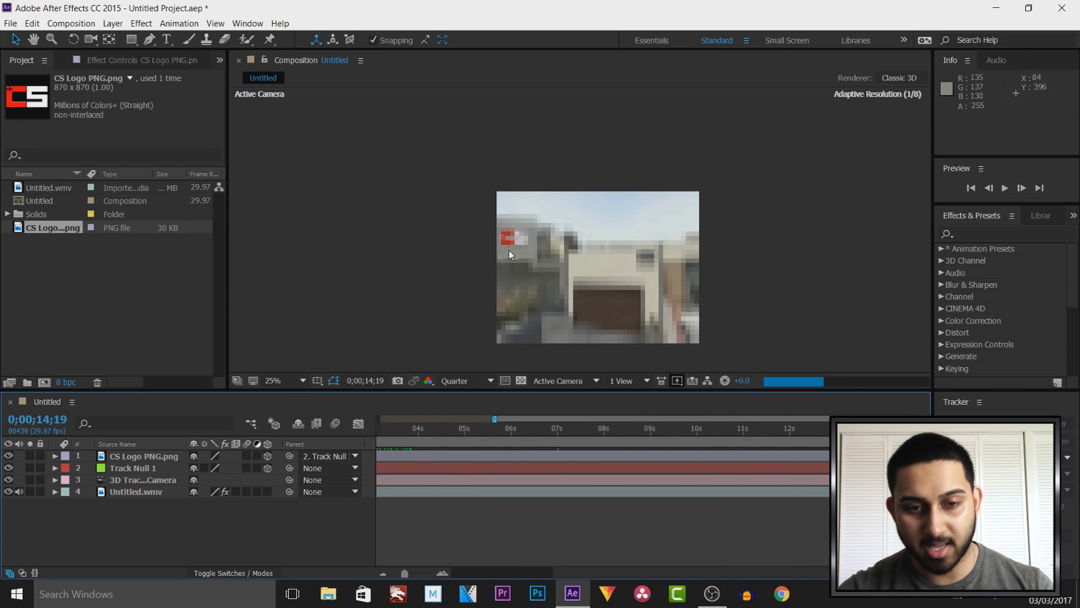